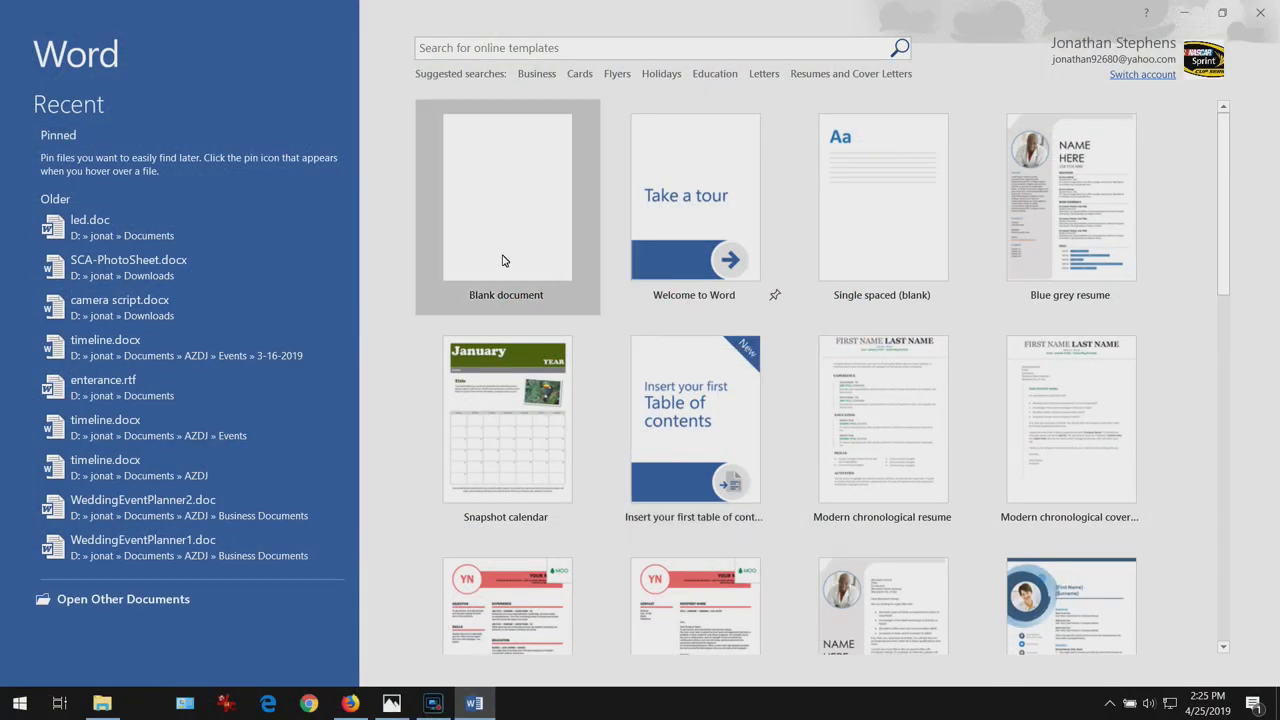
Step: Create a blank document and reduce its top and left page margins to about 0.2 inch
left_click(535, 230)
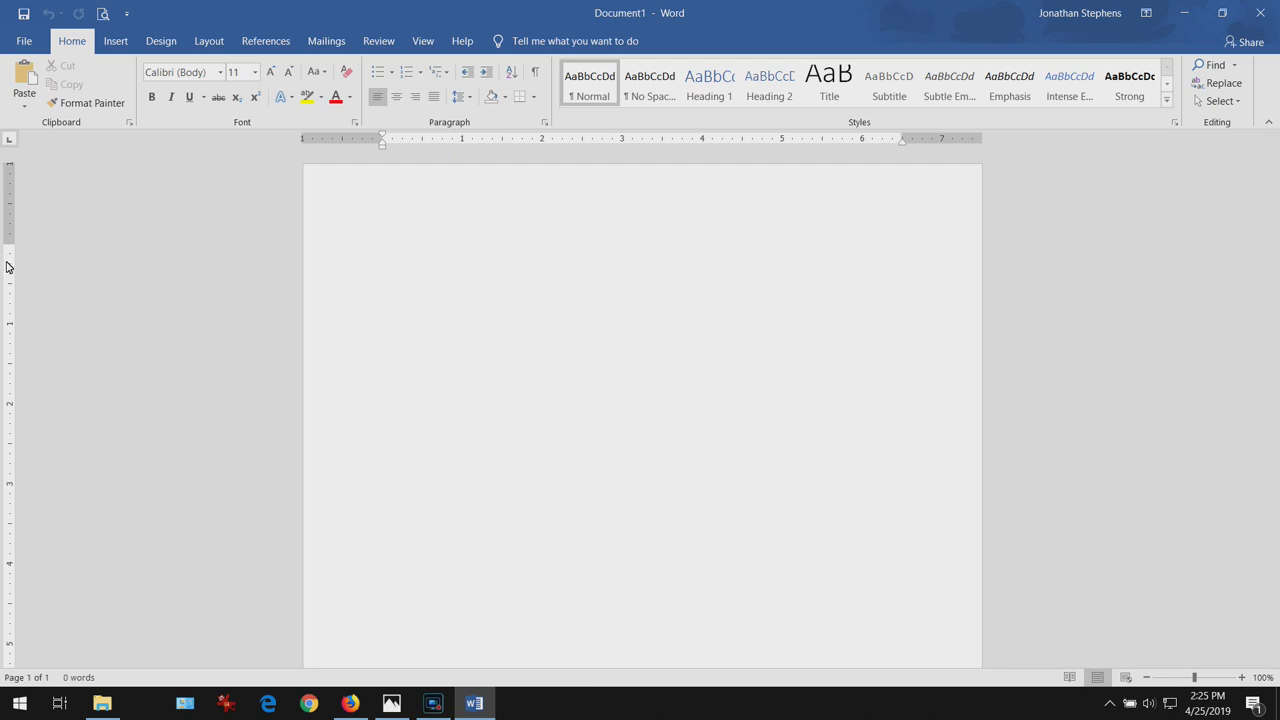
left_click_drag(8, 250, 6, 181)
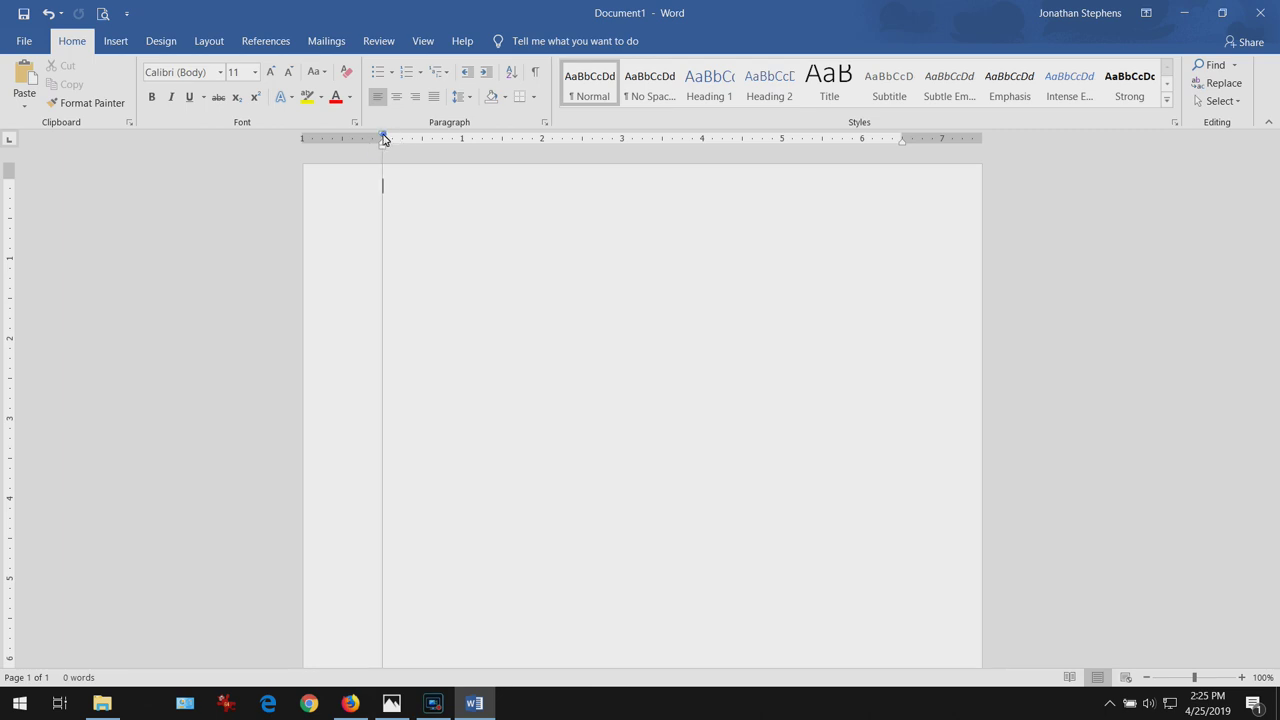
left_click_drag(383, 137, 317, 142)
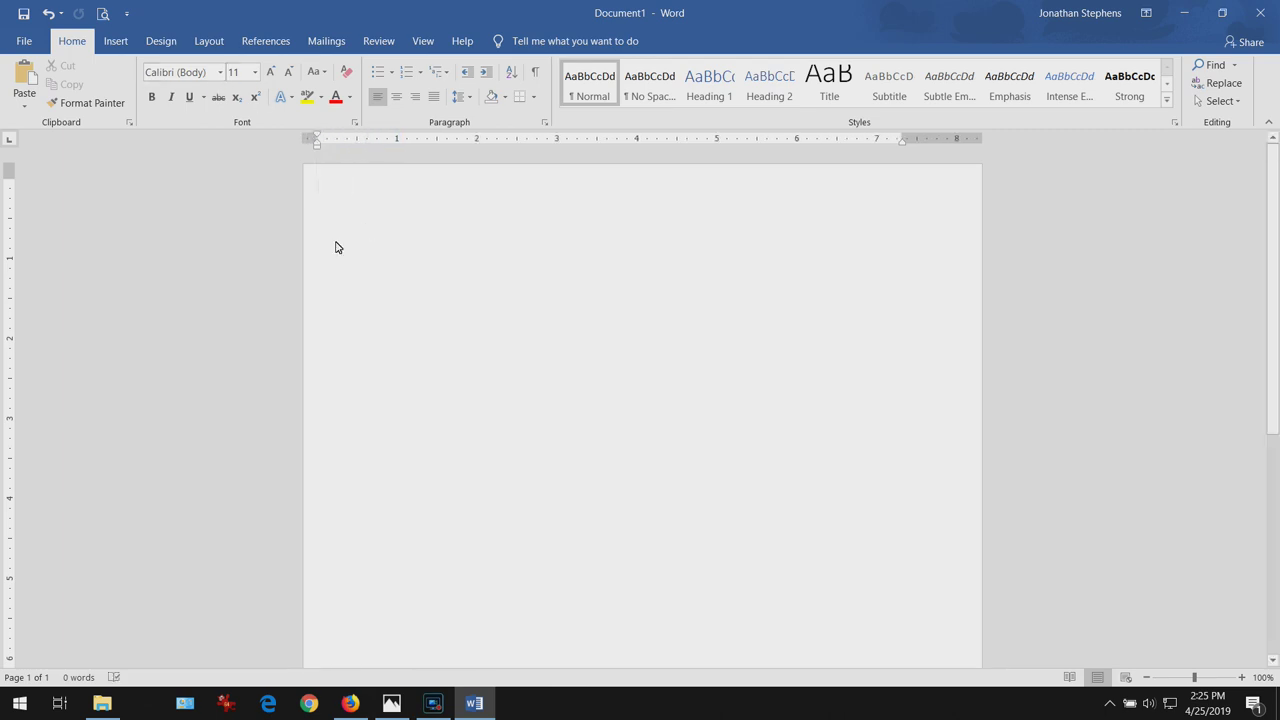
Step: Enter NISSAN on the first line and check the lettering against the car reference photo
type("NISSAN")
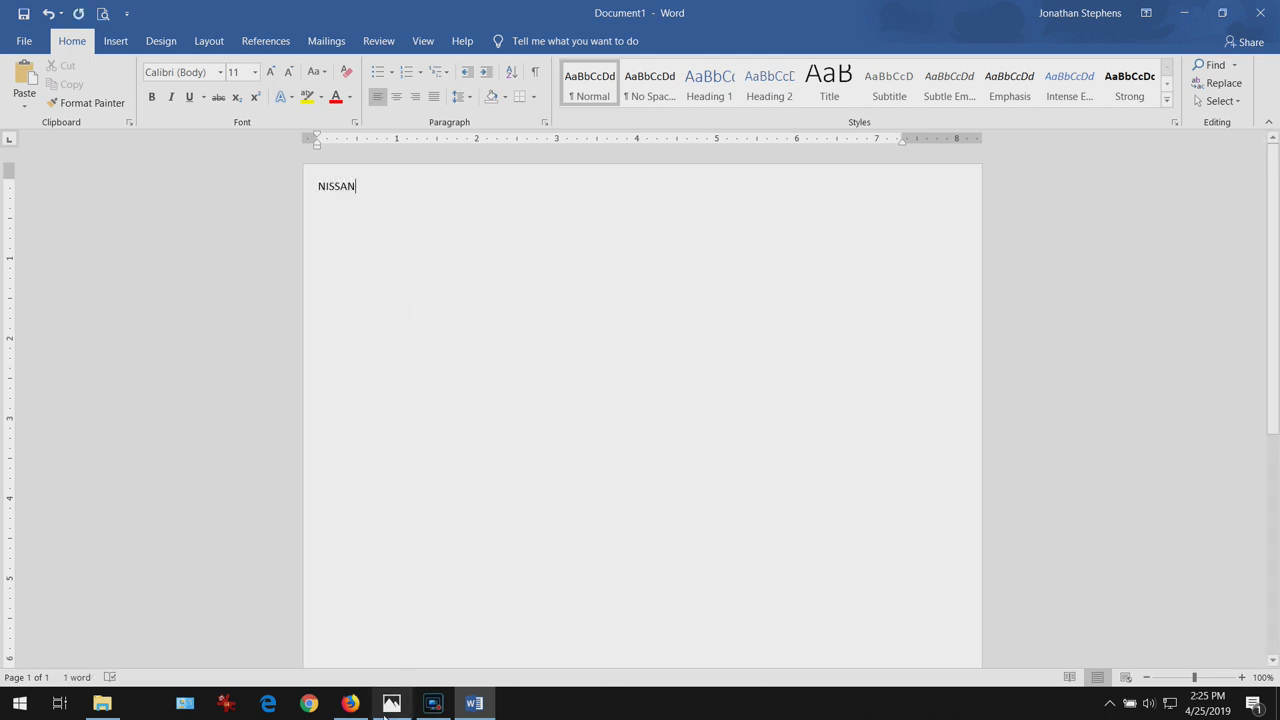
left_click(391, 703)
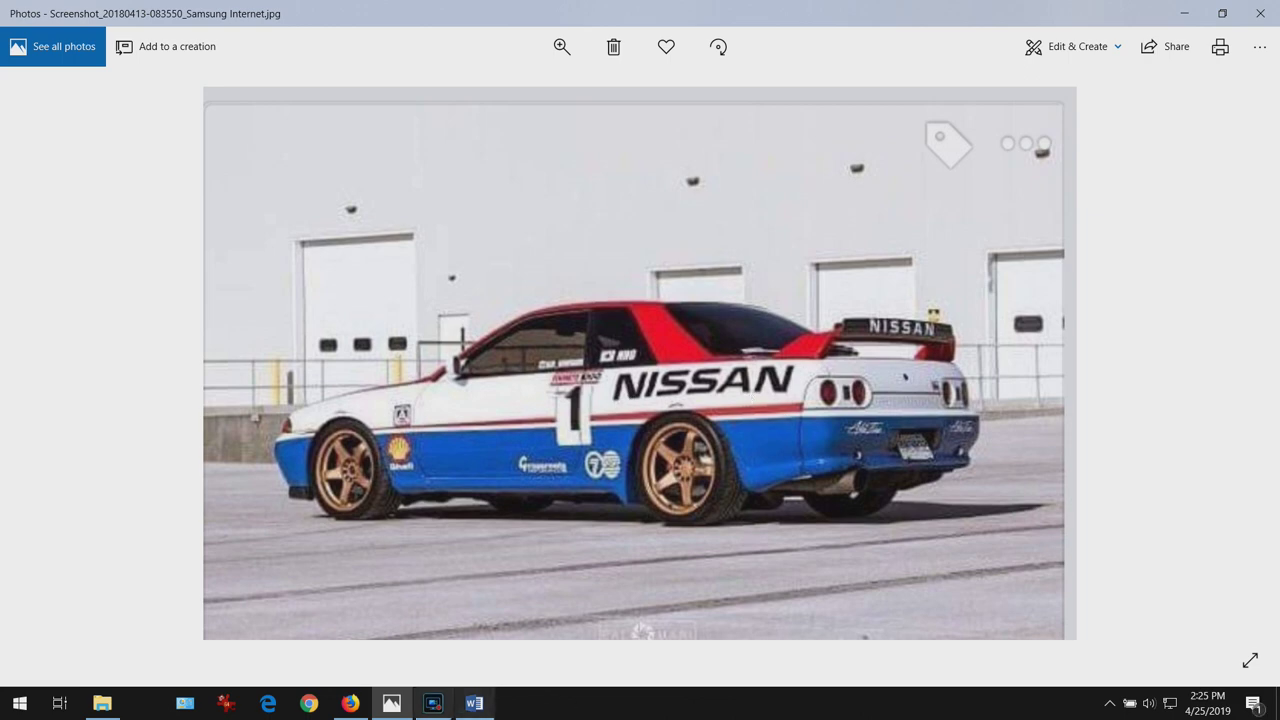
left_click(474, 703)
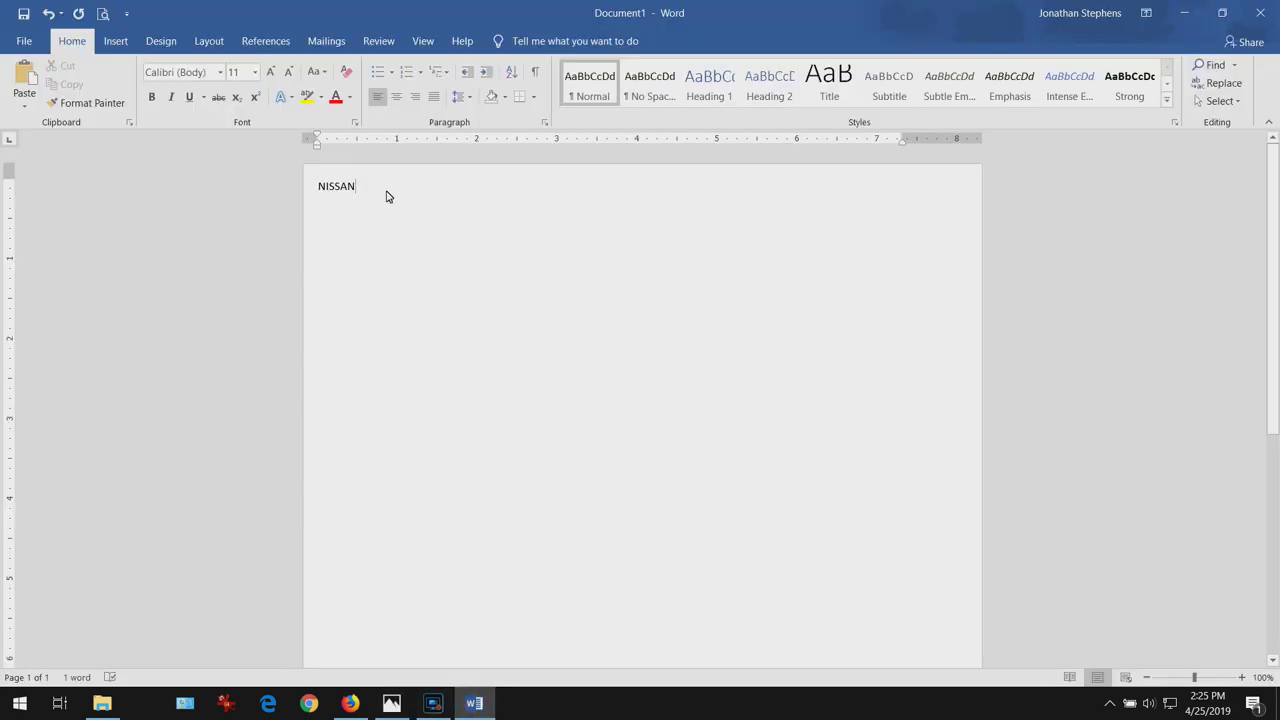
Step: Change the font of the NISSAN text to NissanOpti
left_click_drag(388, 196, 274, 198)
left_click(221, 76)
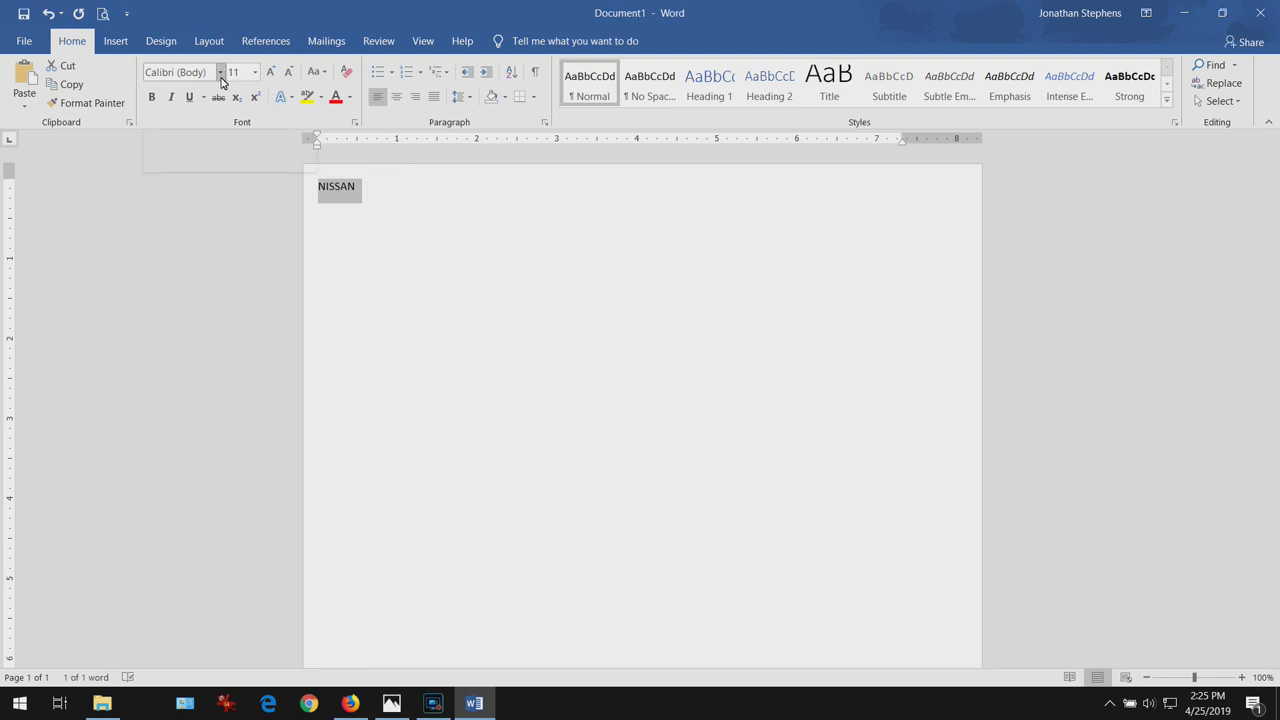
left_click(176, 72)
type("Nissan Opti")
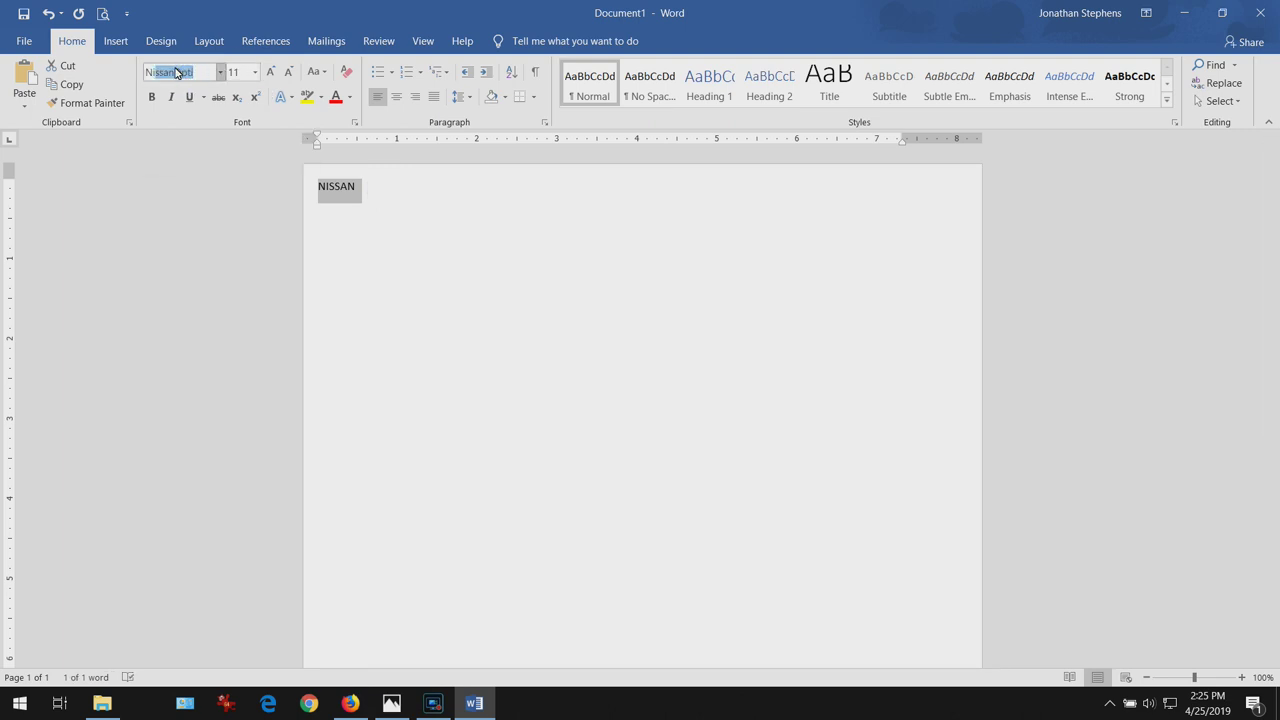
key("Return")
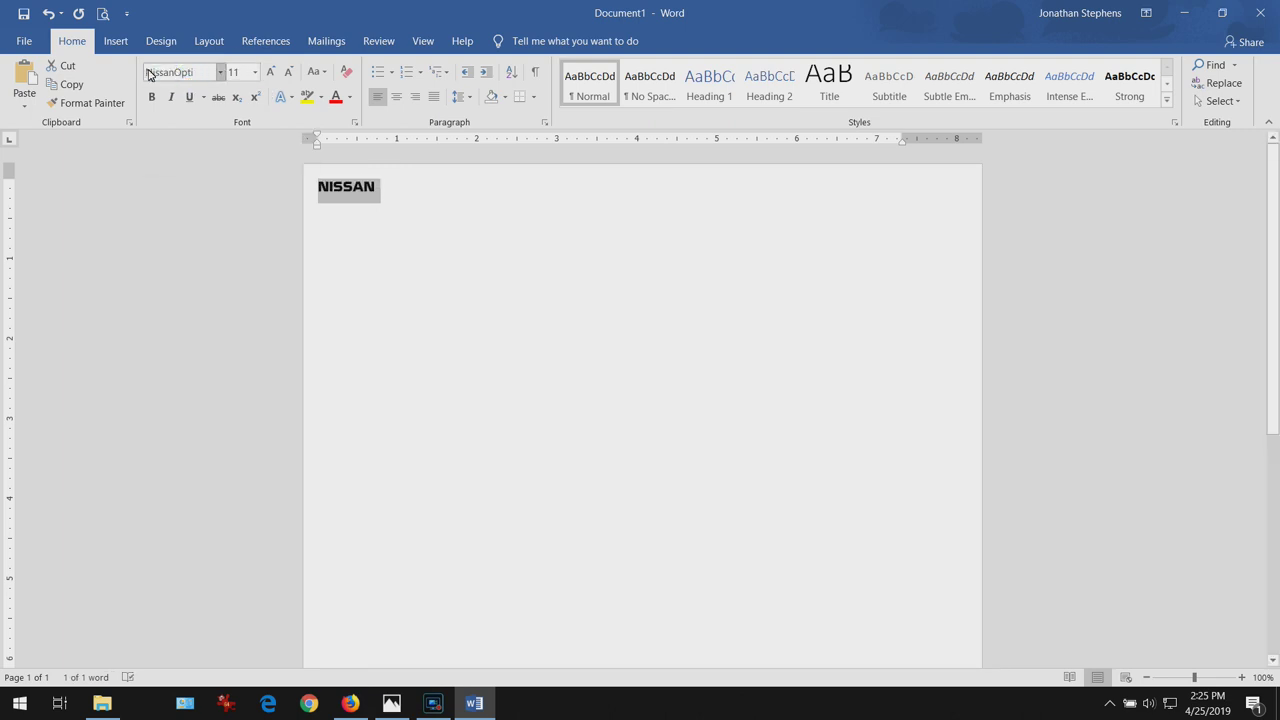
left_click(545, 255)
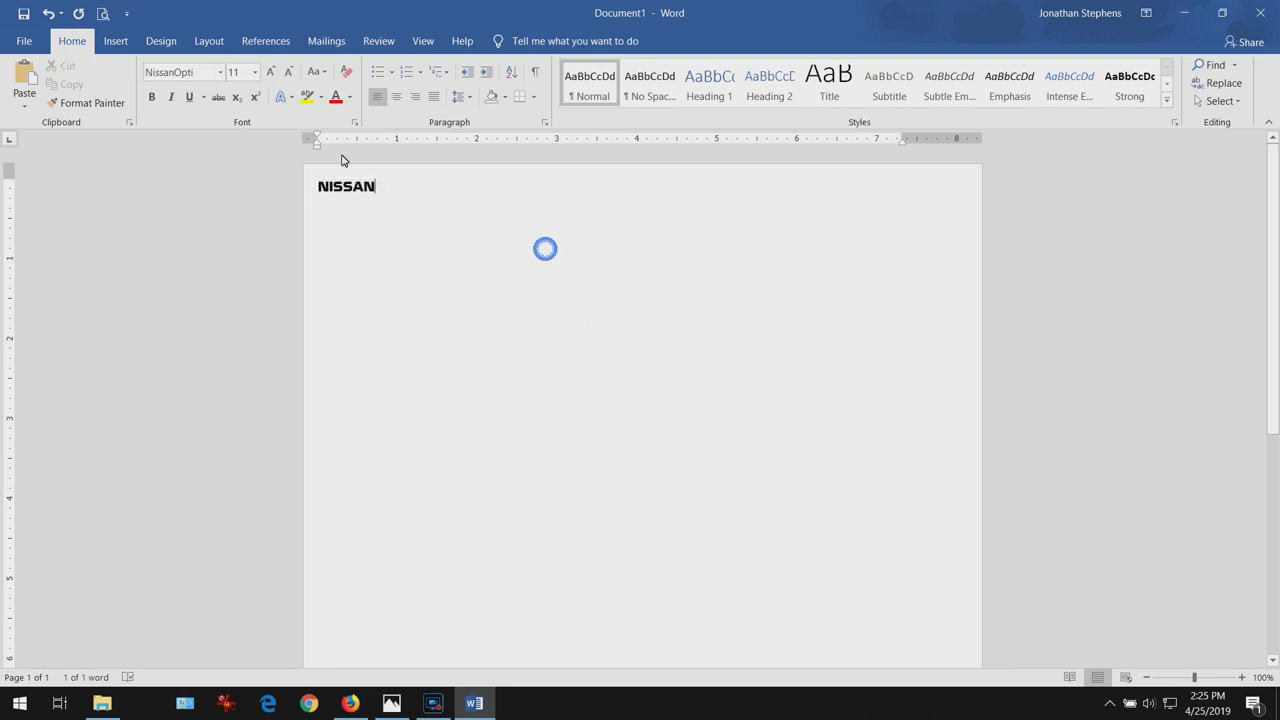
Step: Set the font size of the NISSAN text to 22
double_click(400, 189)
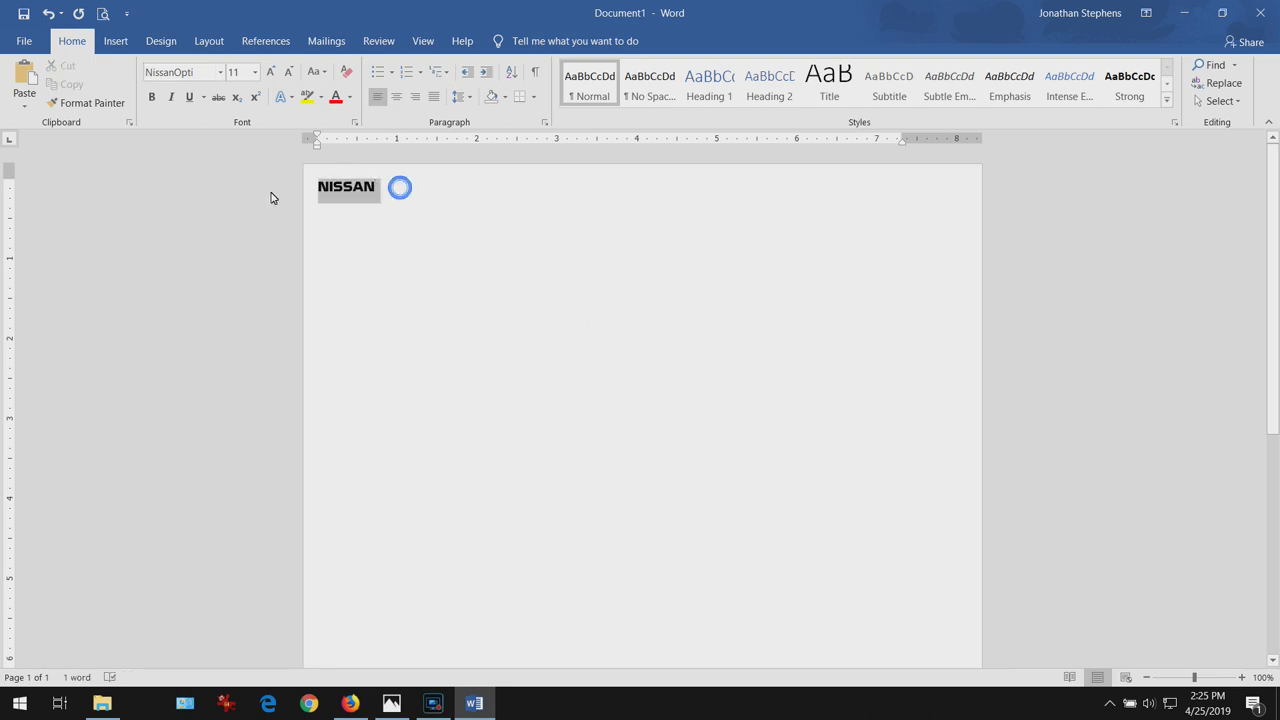
left_click(257, 72)
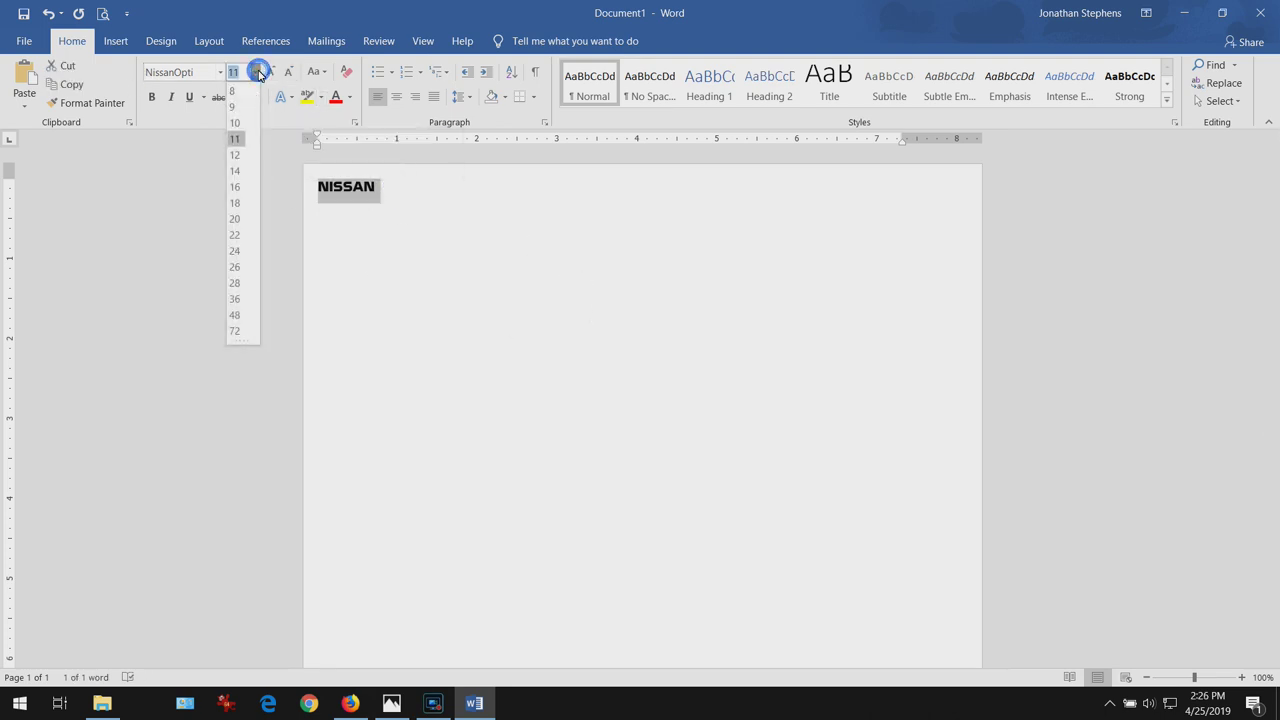
left_click(236, 235)
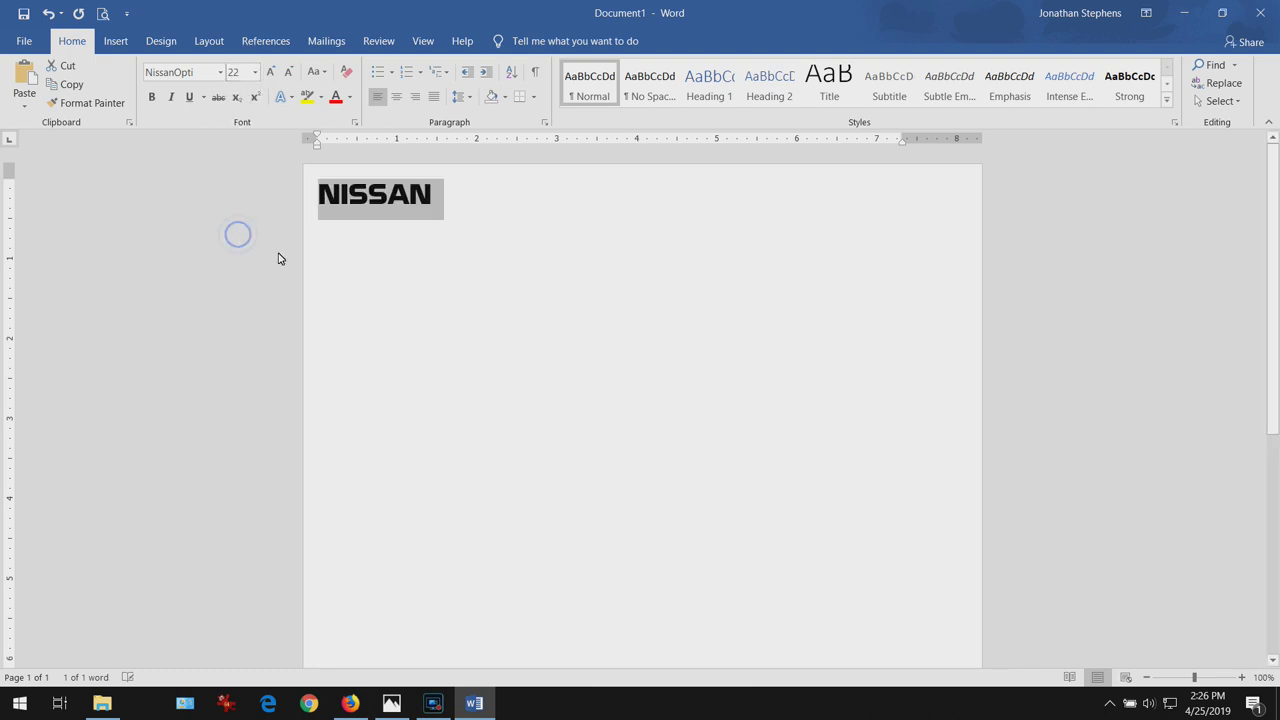
left_click(576, 318)
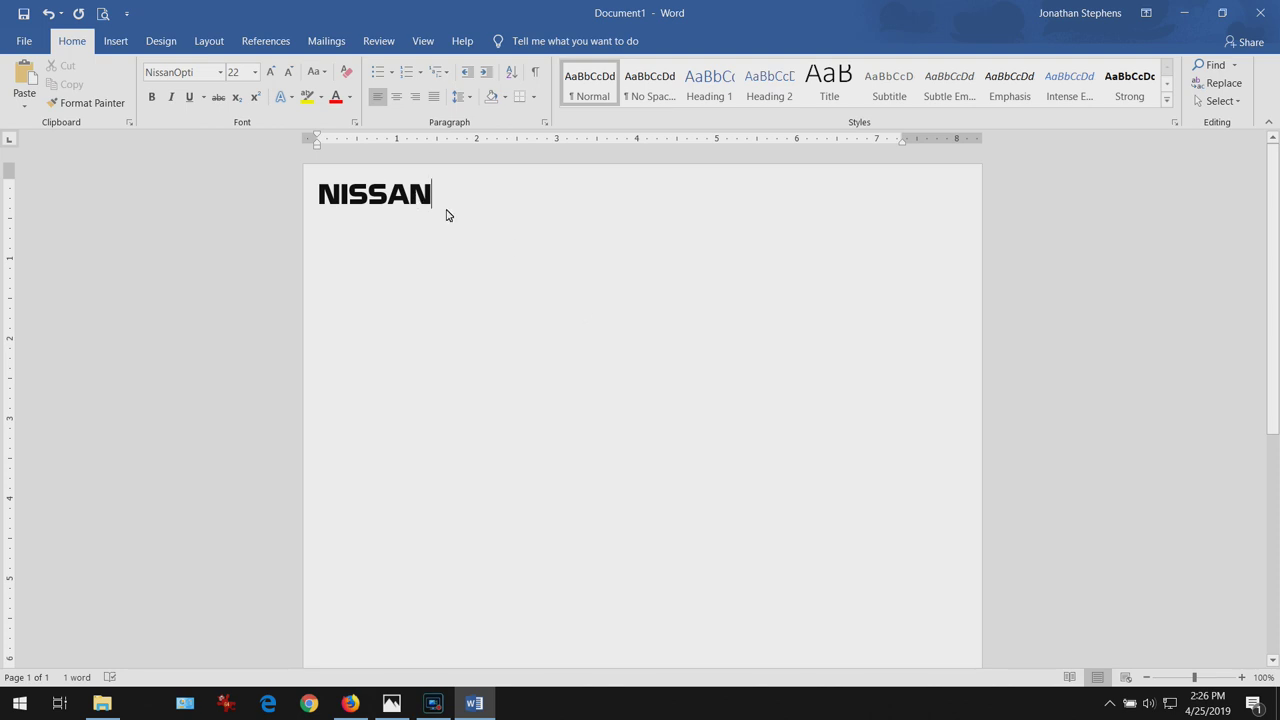
Step: Enlarge the NISSAN text to font size 24
left_click_drag(447, 212, 314, 209)
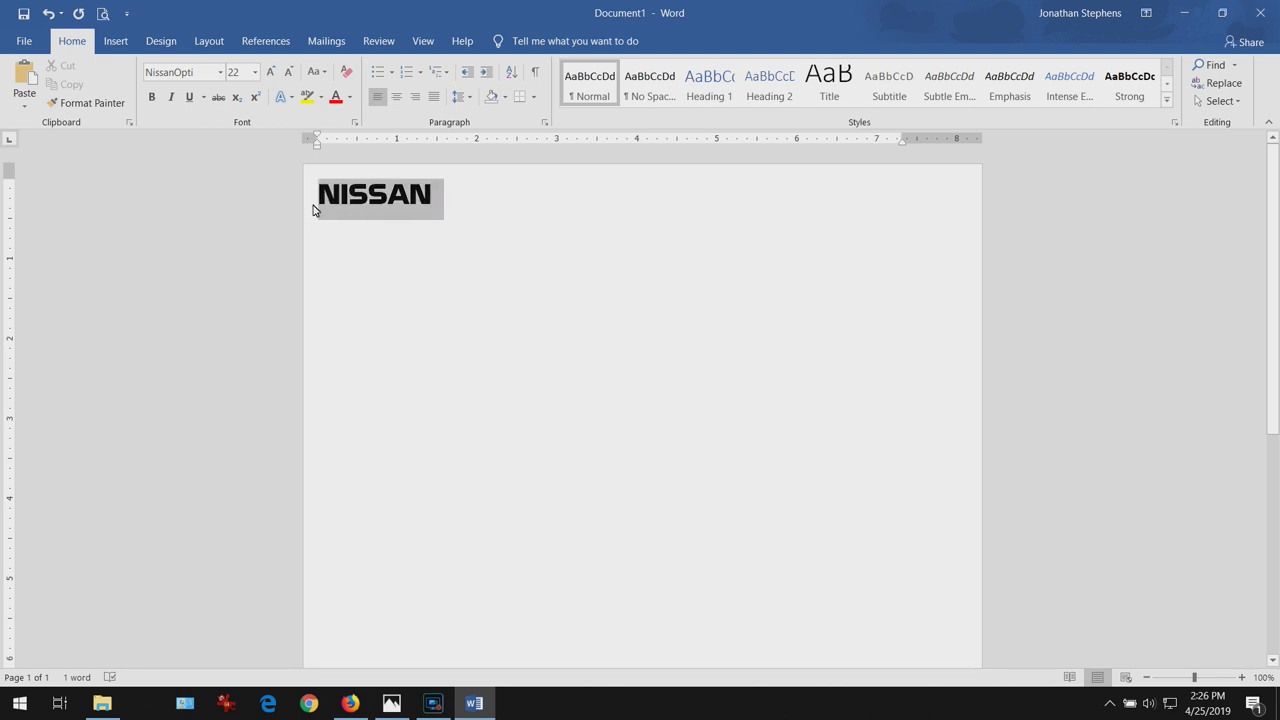
left_click(256, 72)
left_click(244, 253)
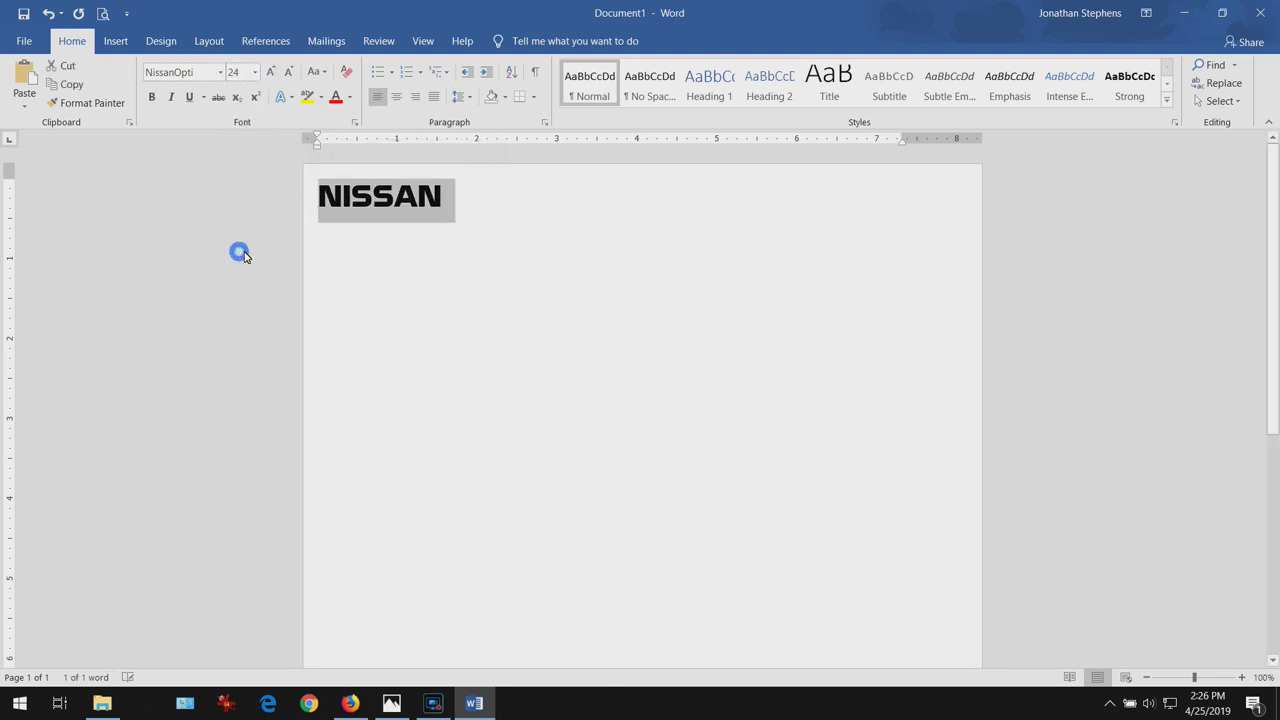
left_click(586, 250)
Step: Copy the NISSAN text and paste a duplicate beside it on the same line, separated by a space
left_click_drag(490, 223, 317, 209)
right_click(337, 207)
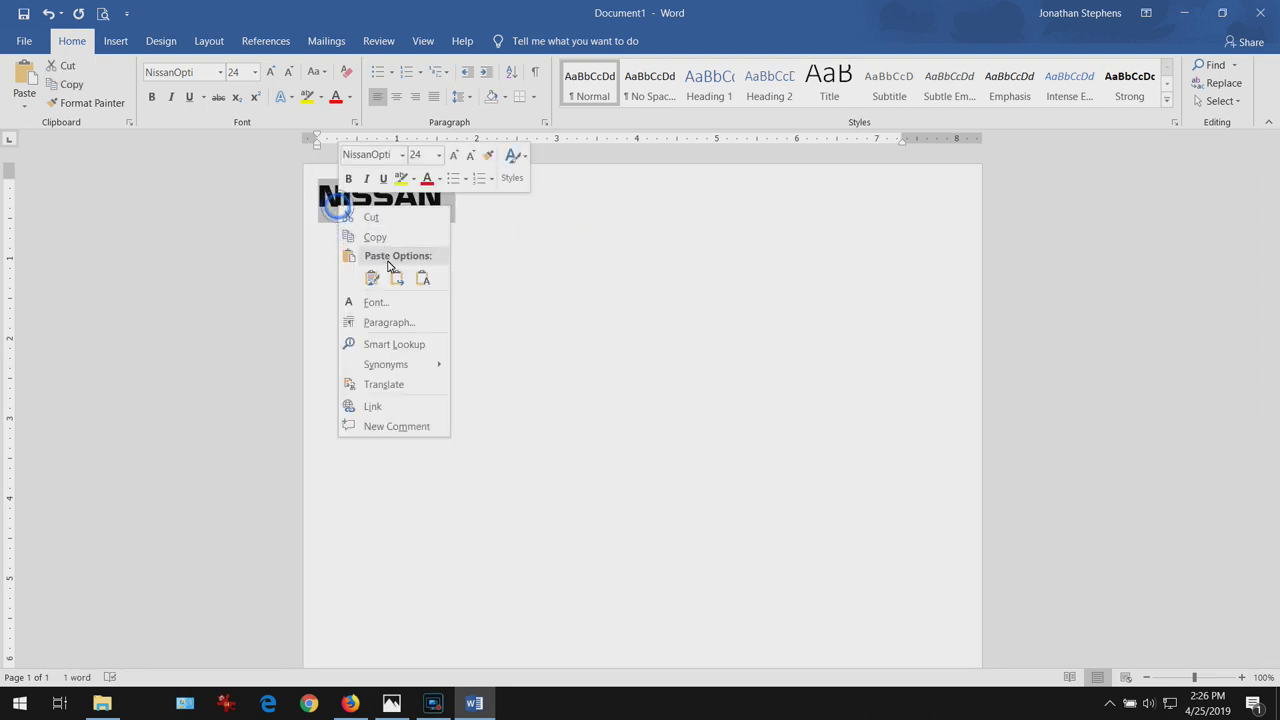
left_click(386, 237)
right_click(505, 231)
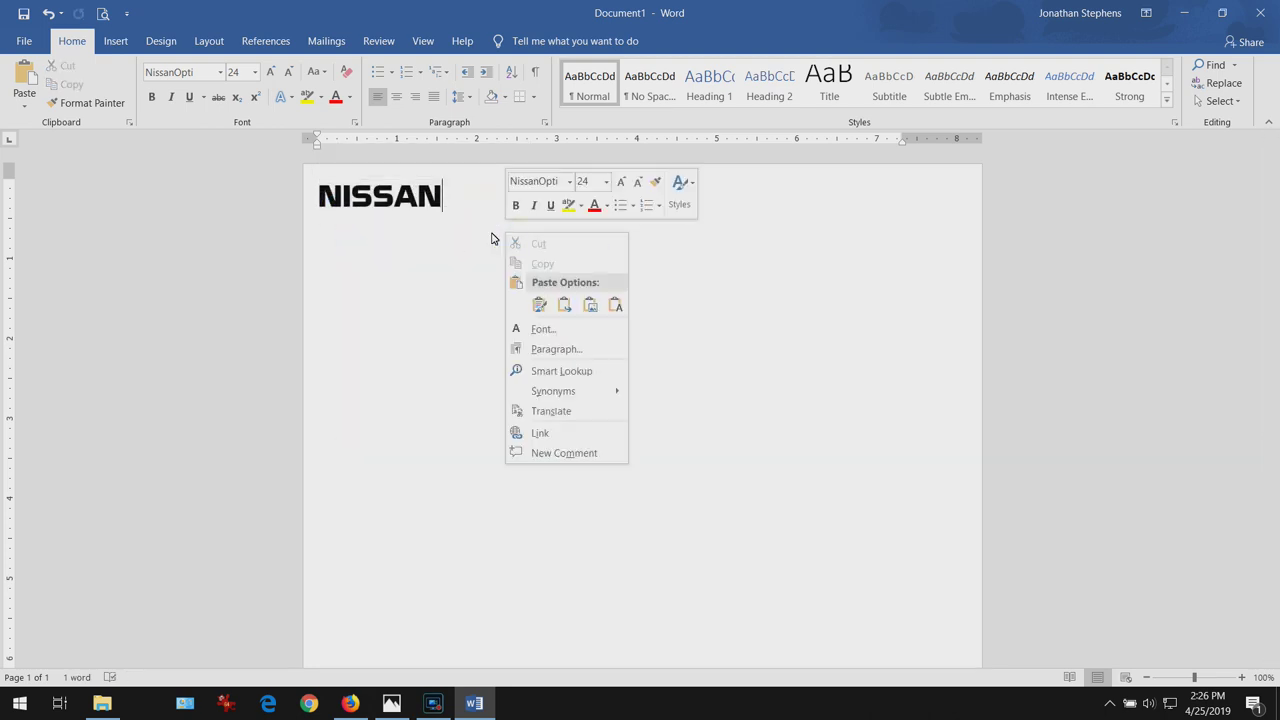
left_click(726, 294)
type("V")
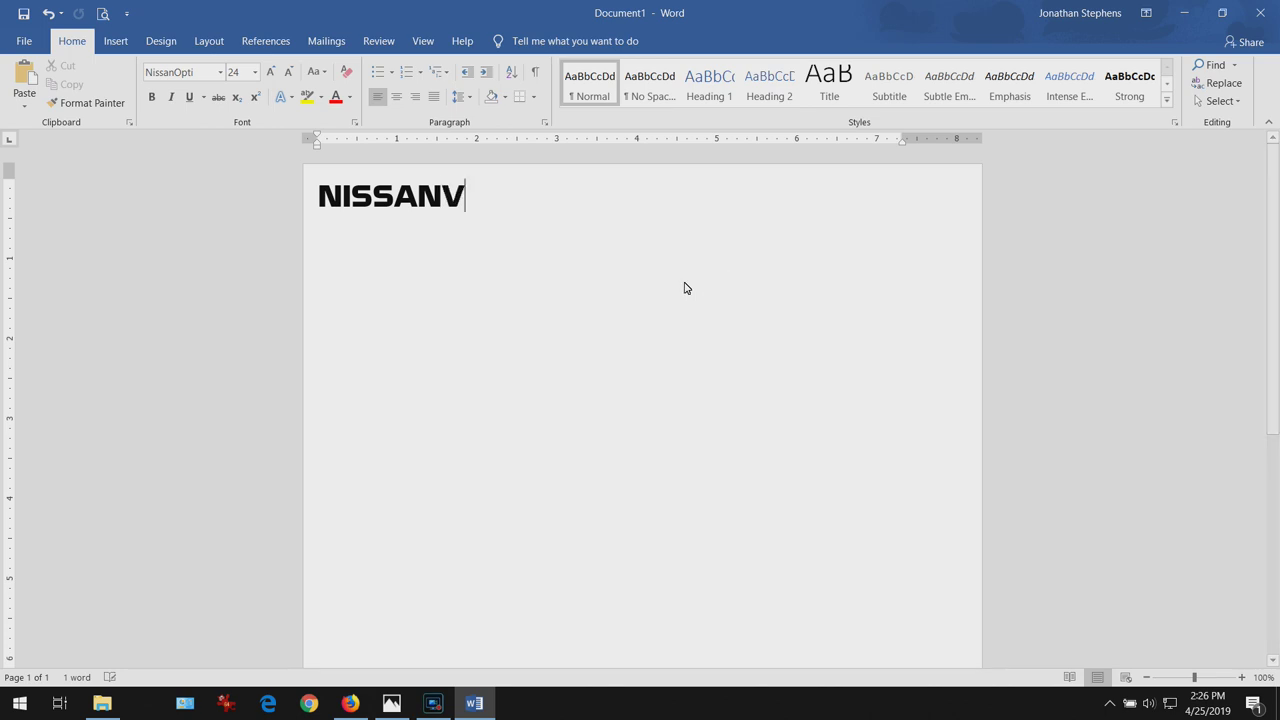
key("BackSpace")
key("ctrl+v")
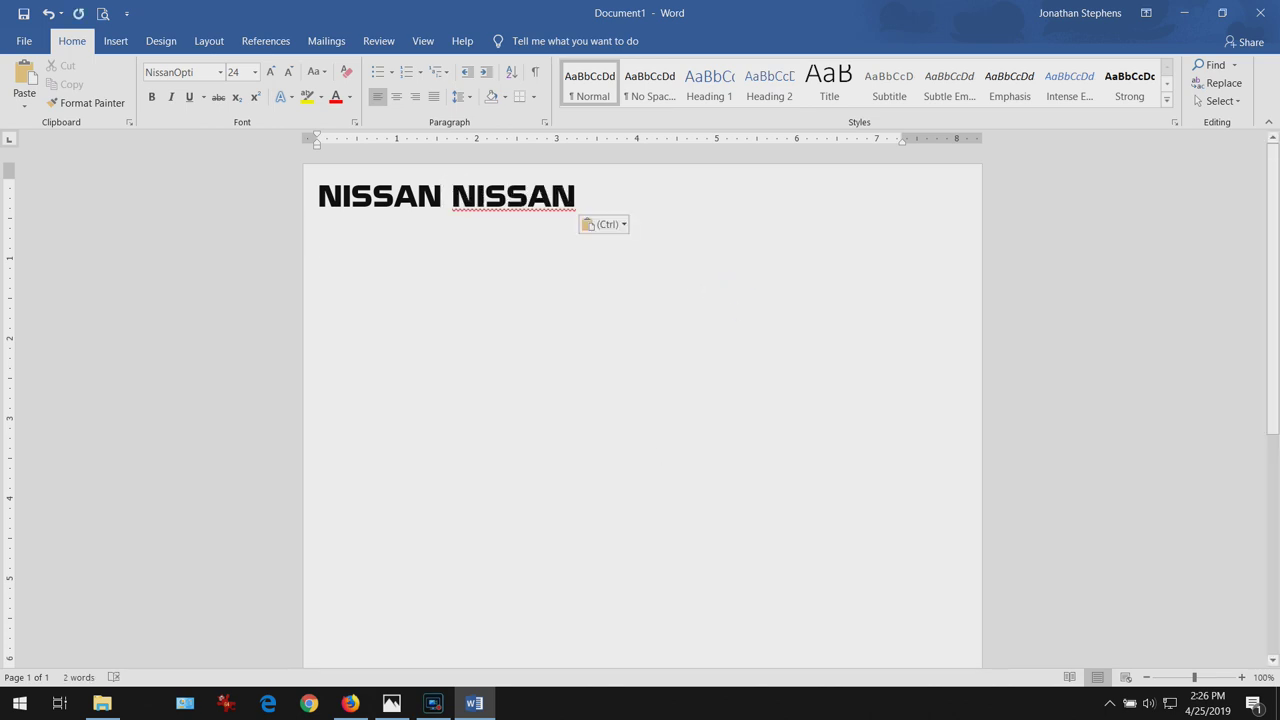
Step: Examine the decals on the car in the Photos reference image, then return to the Word document
left_click(376, 712)
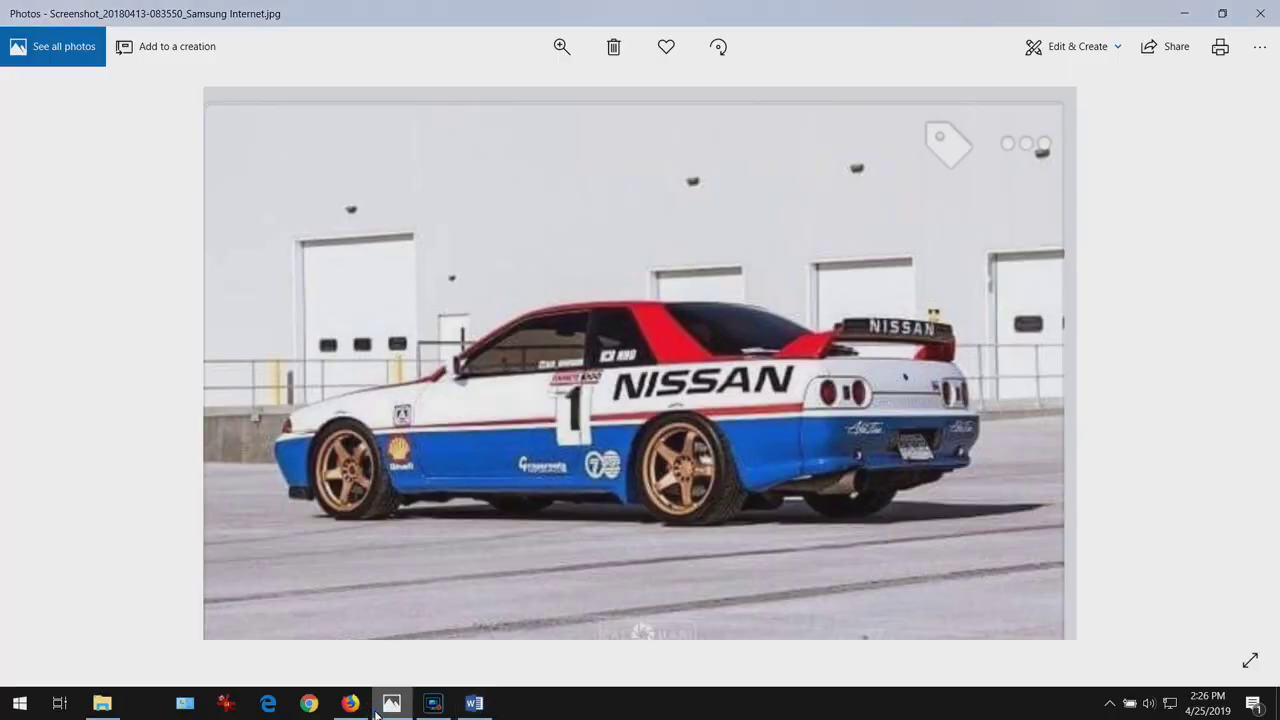
left_click(376, 712)
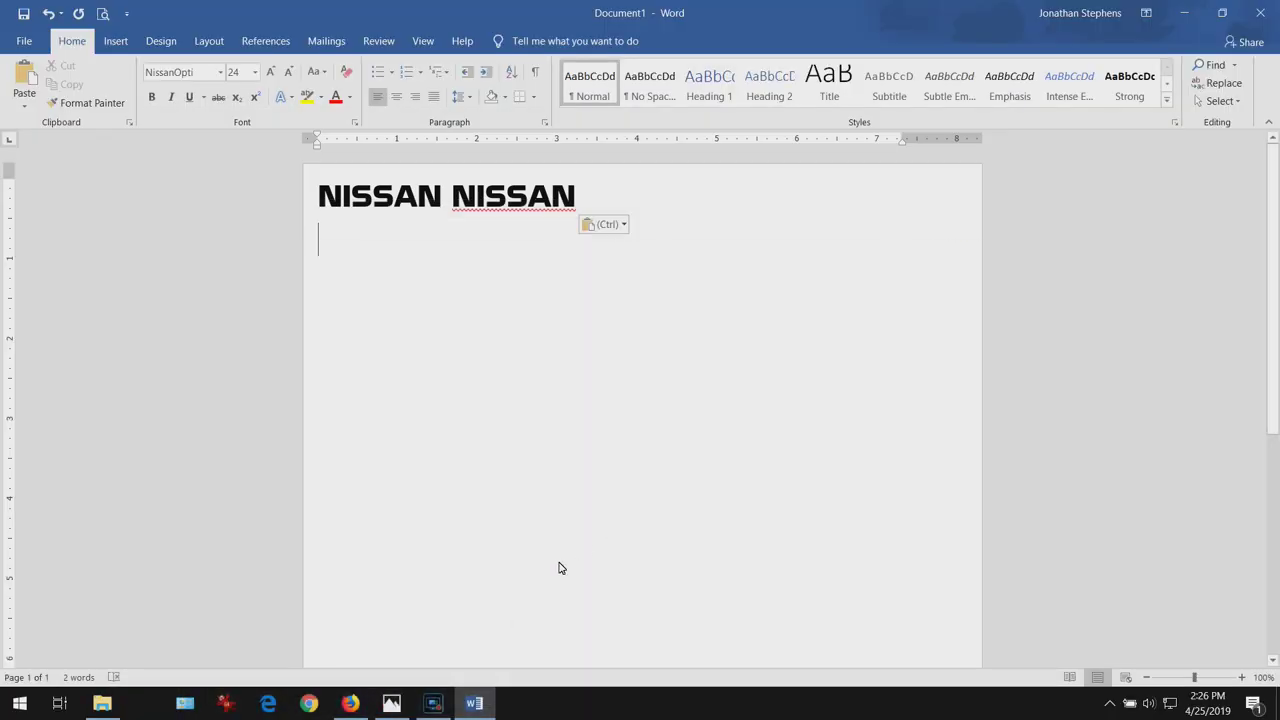
left_click(356, 710)
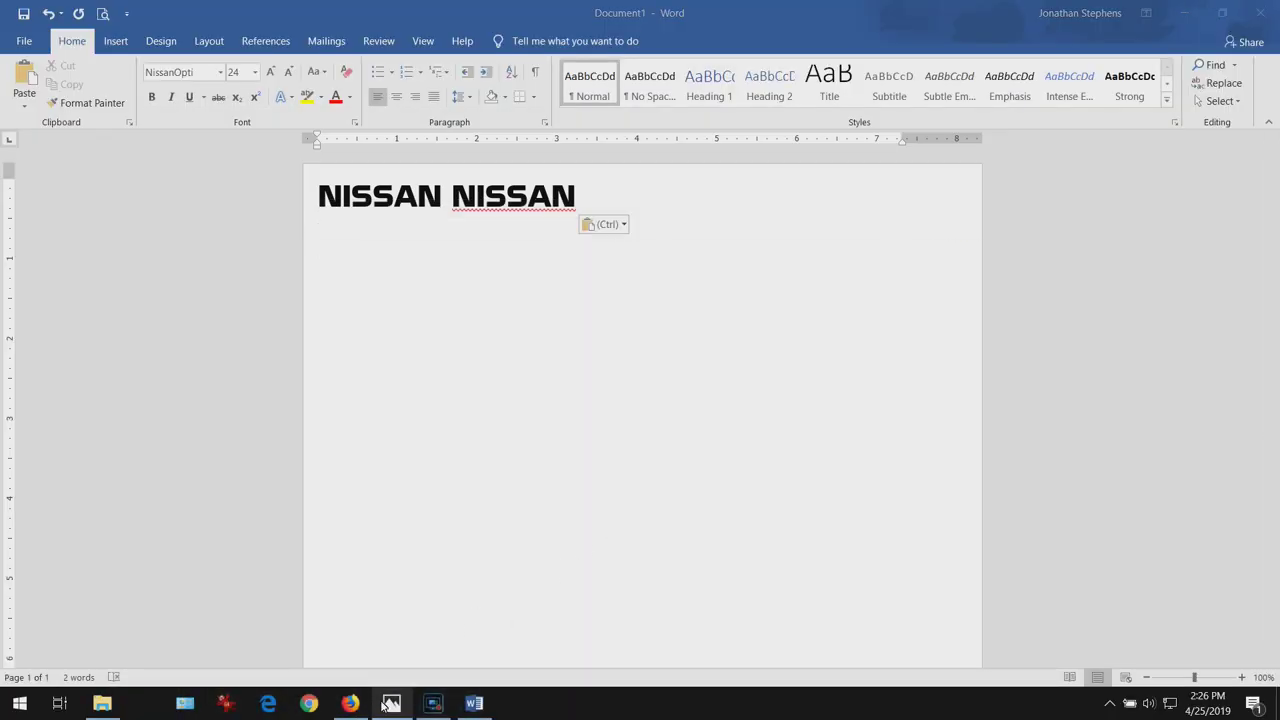
left_click(385, 707)
left_click(385, 707)
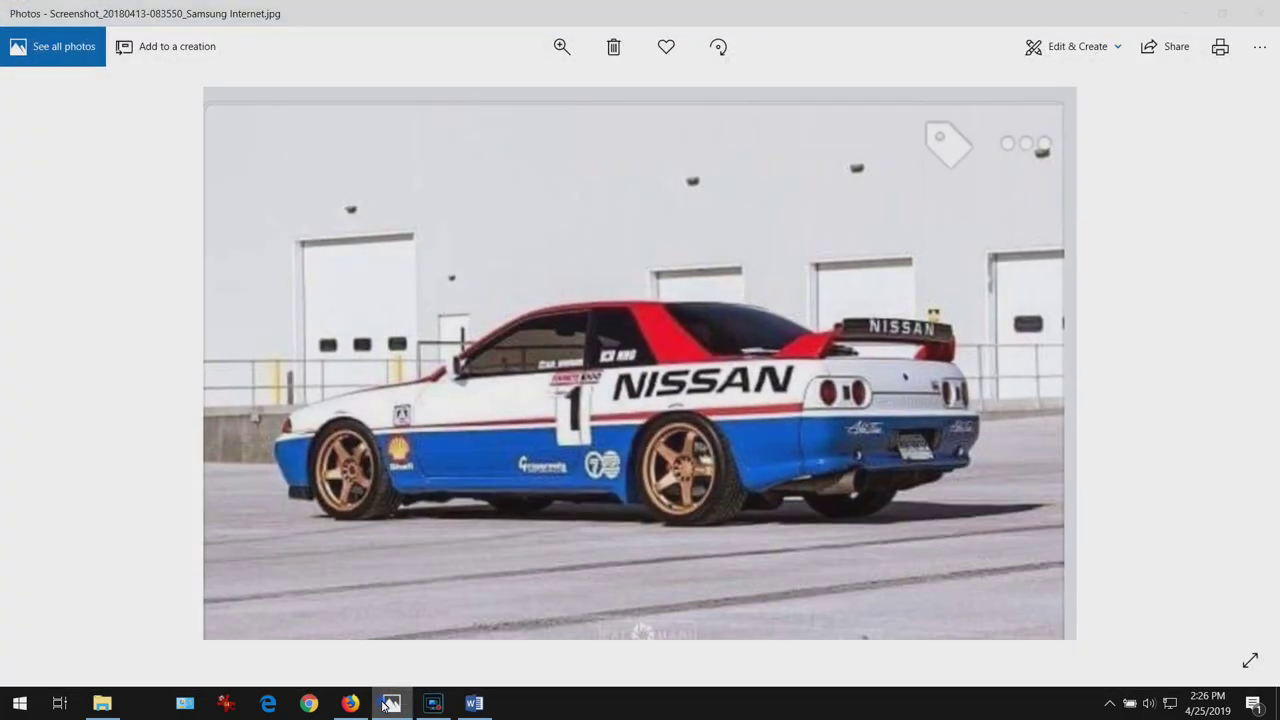
left_click(711, 508)
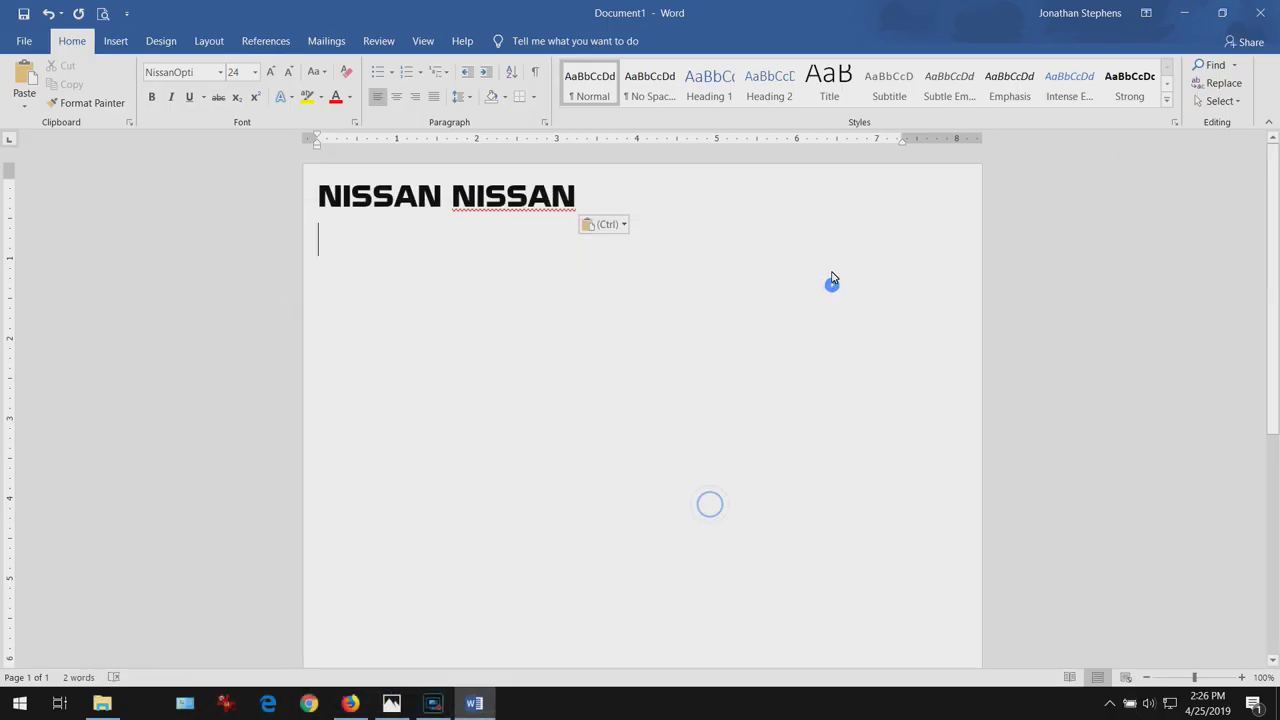